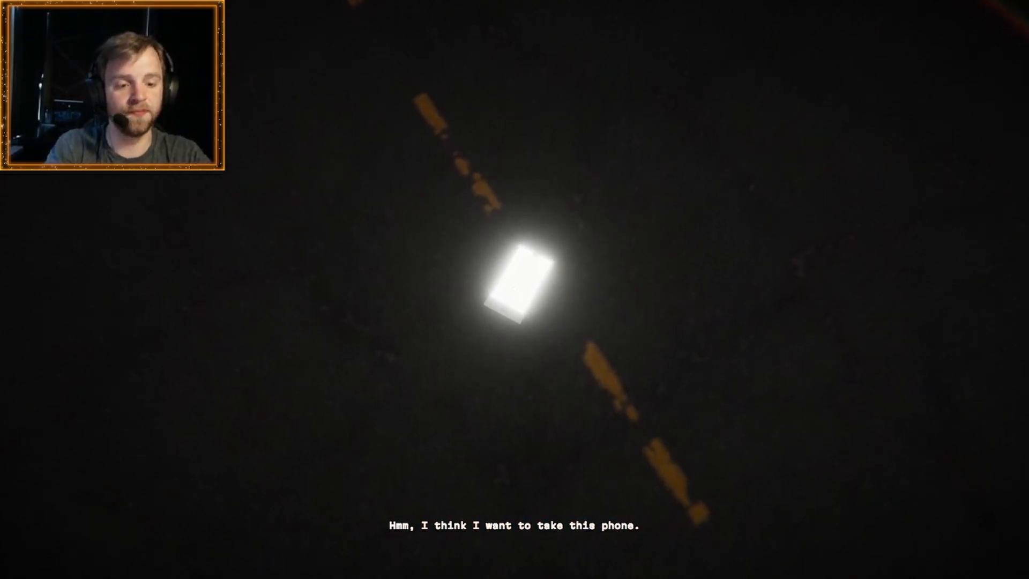
click(519, 278)
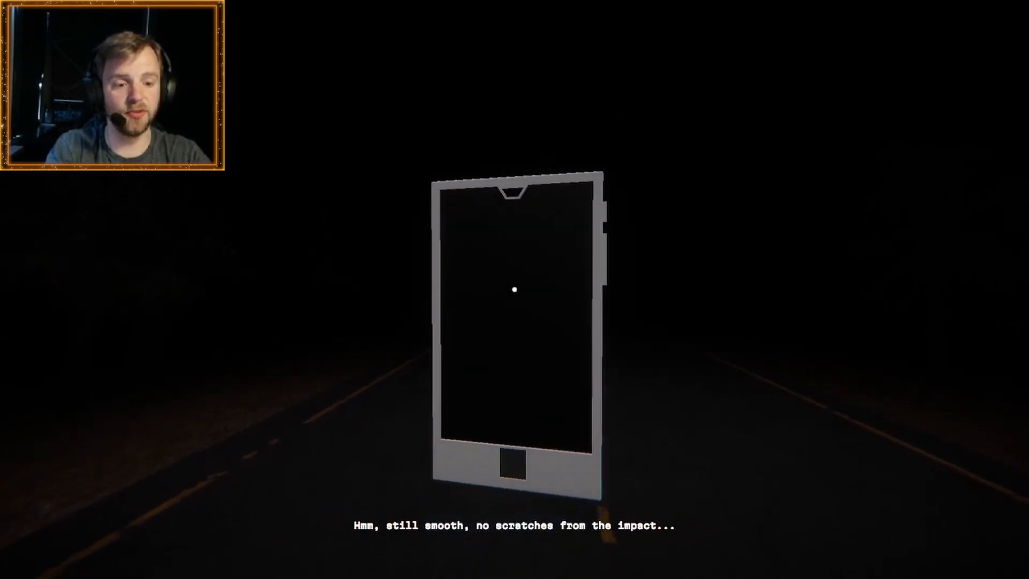
key(e)
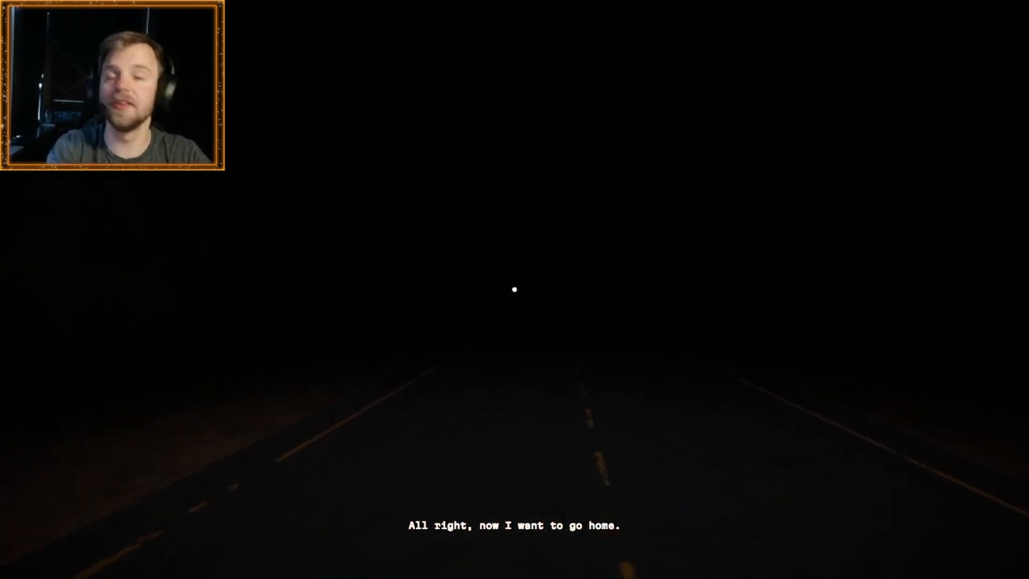
key(w)
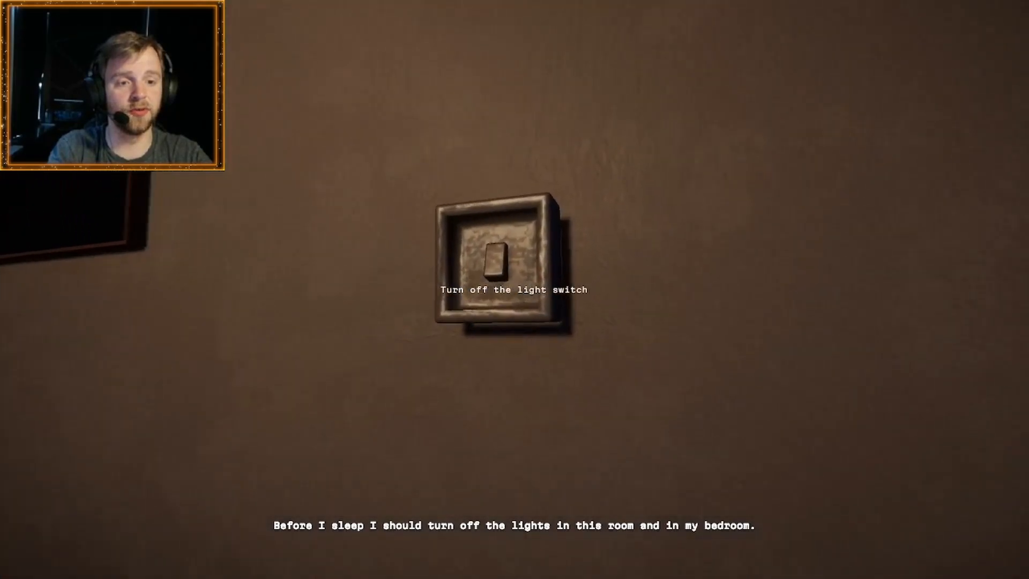
key(e)
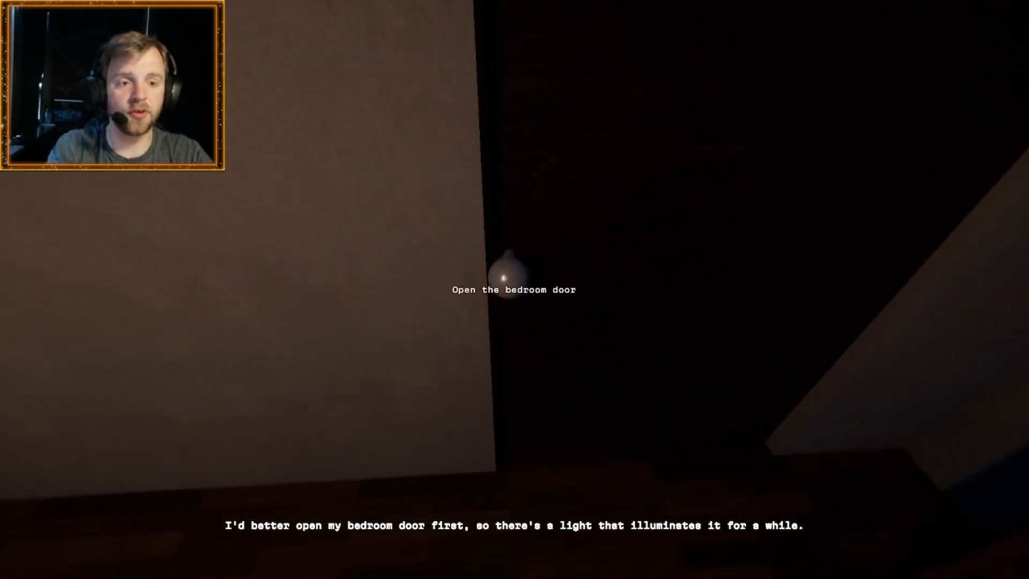
click(515, 290)
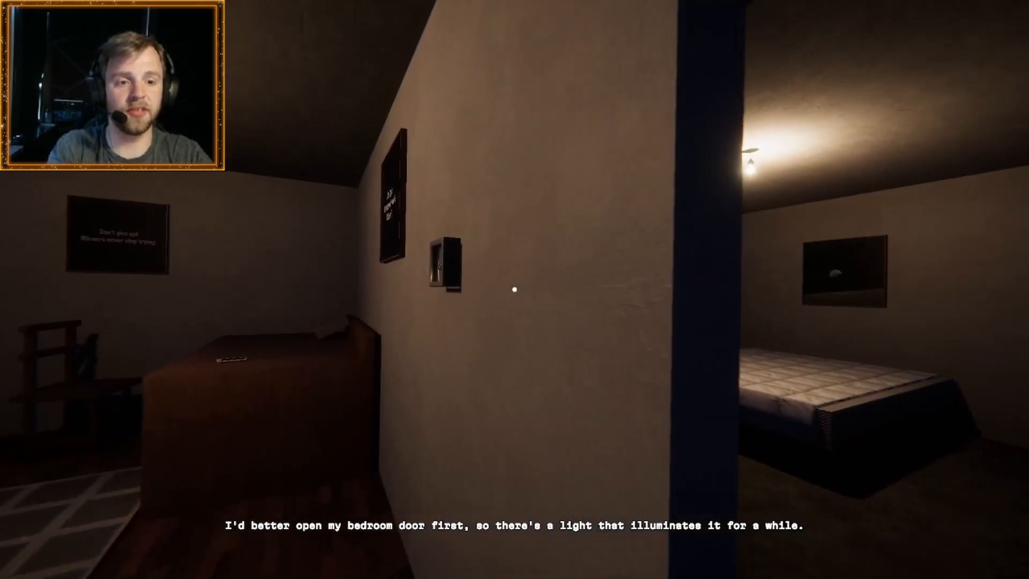
click(515, 290)
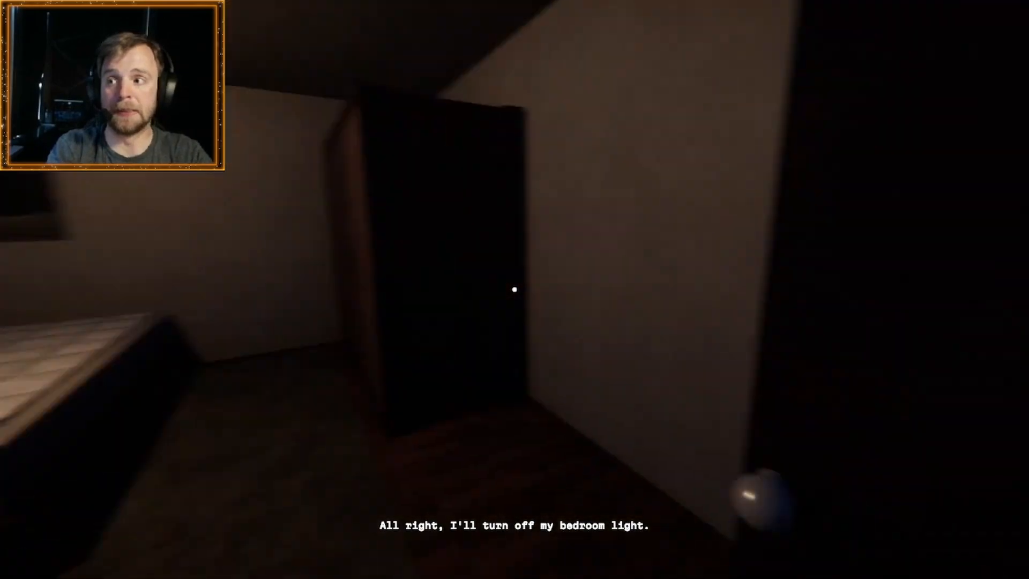
key(w)
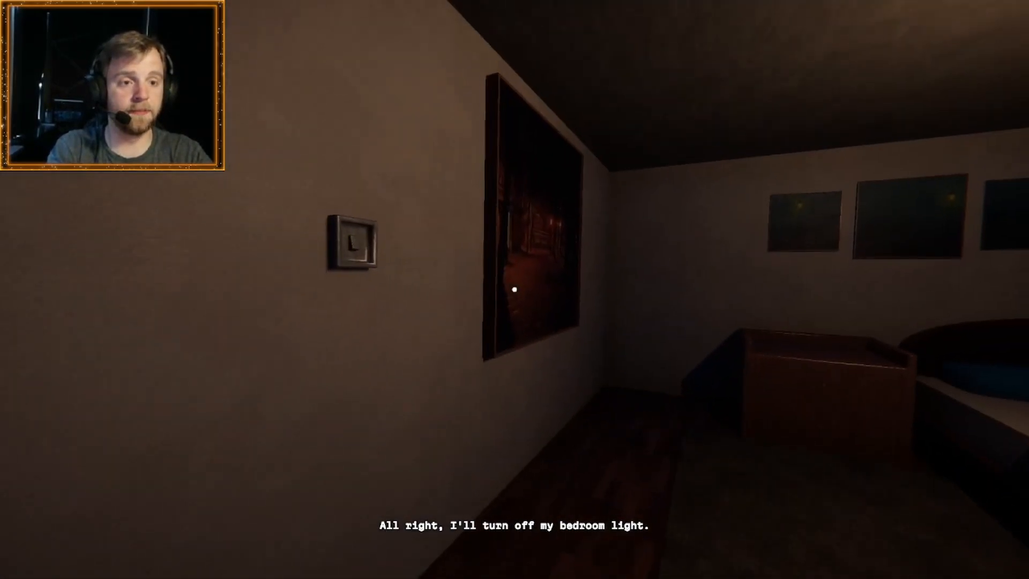
click(515, 290)
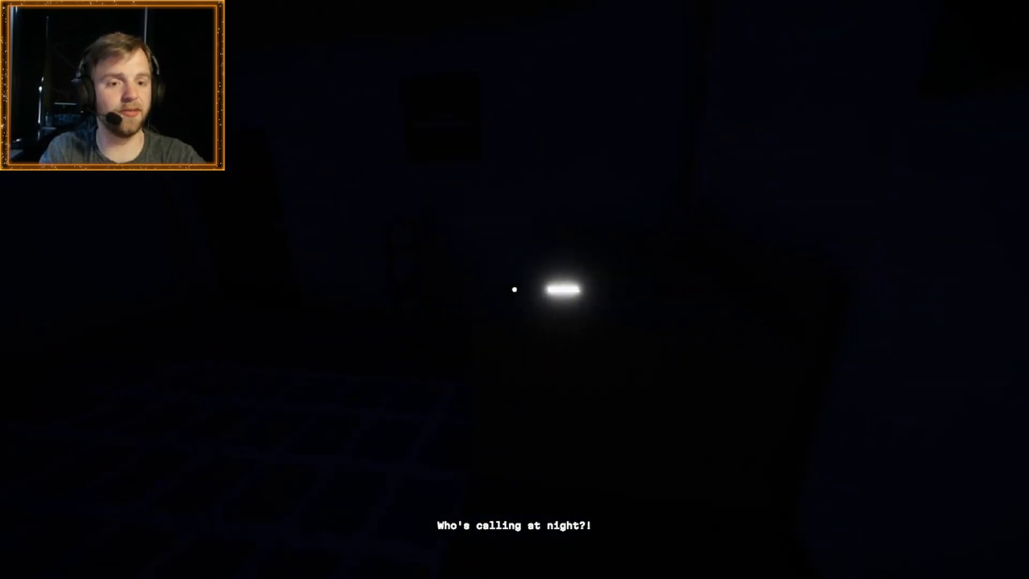
click(515, 290)
click(514, 289)
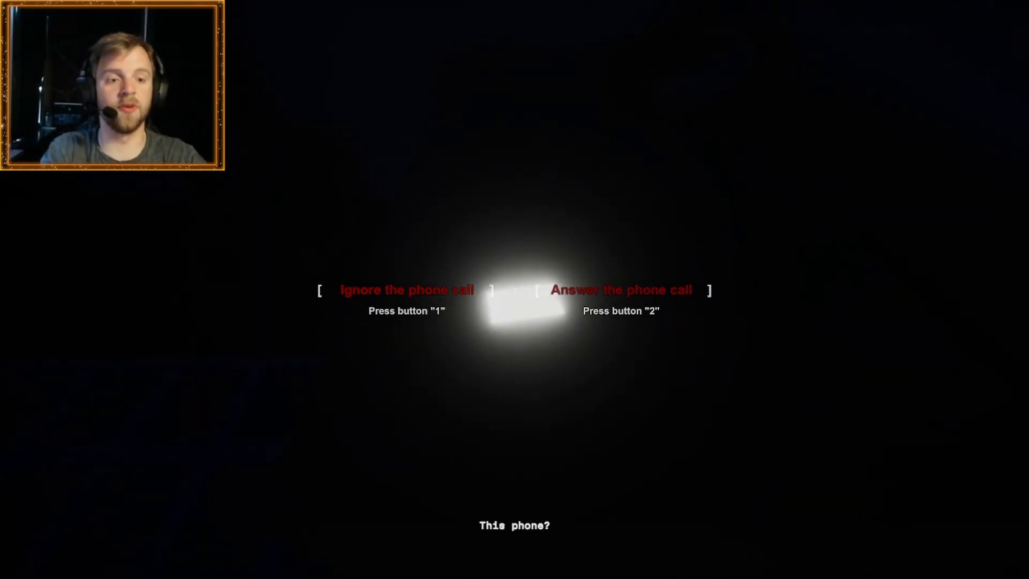
key(2)
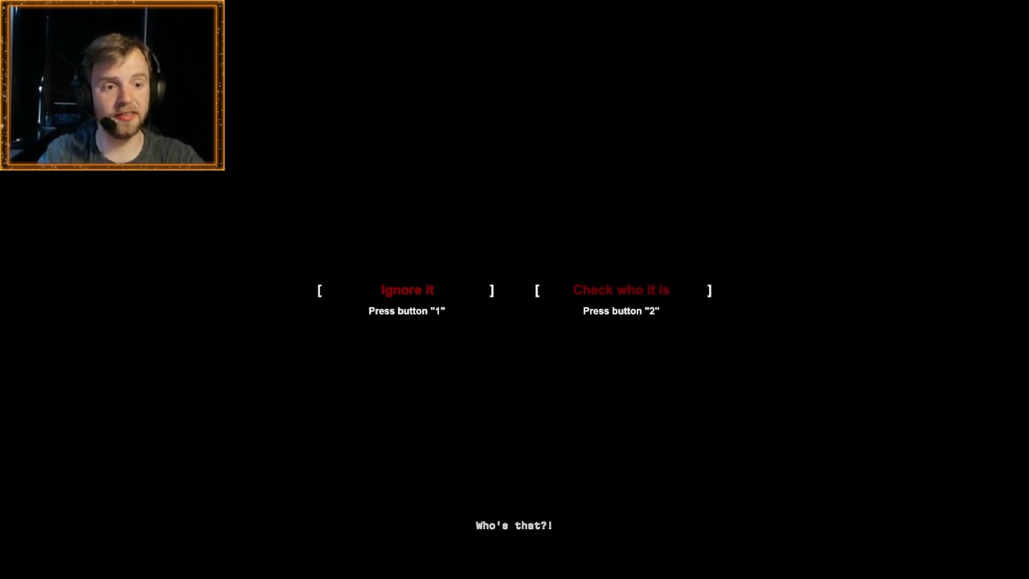
key(2)
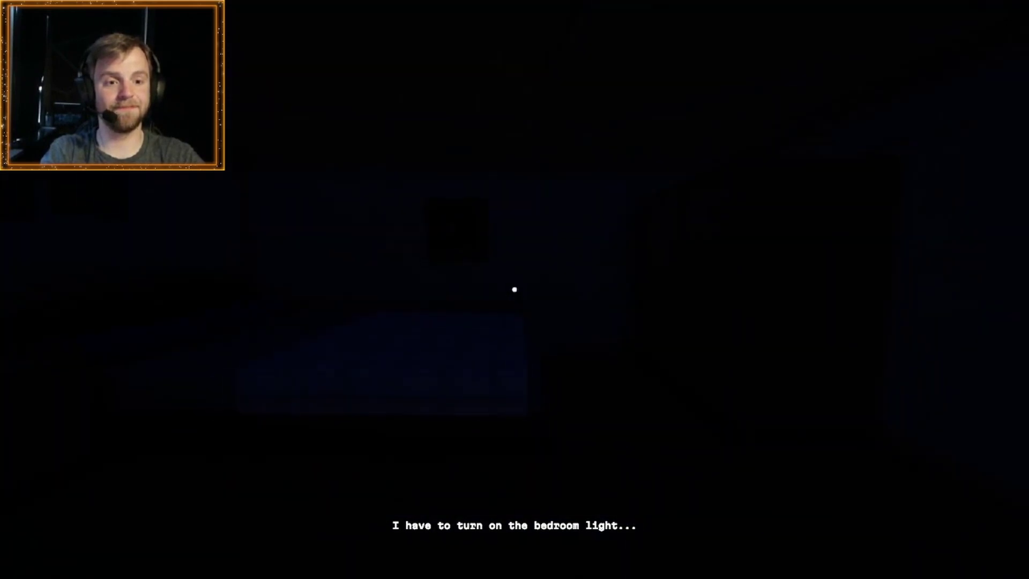
click(515, 290)
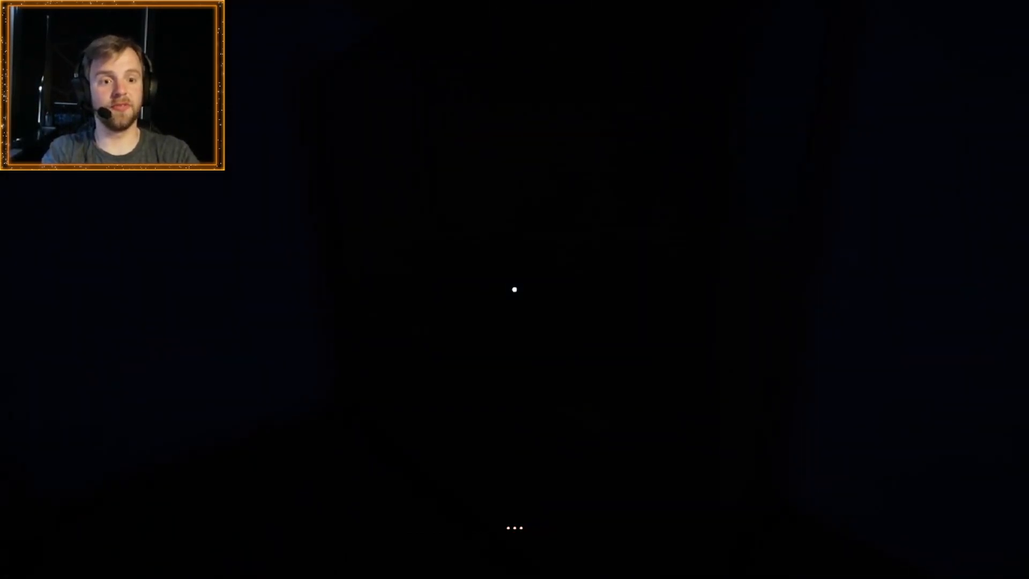
click(514, 290)
click(515, 289)
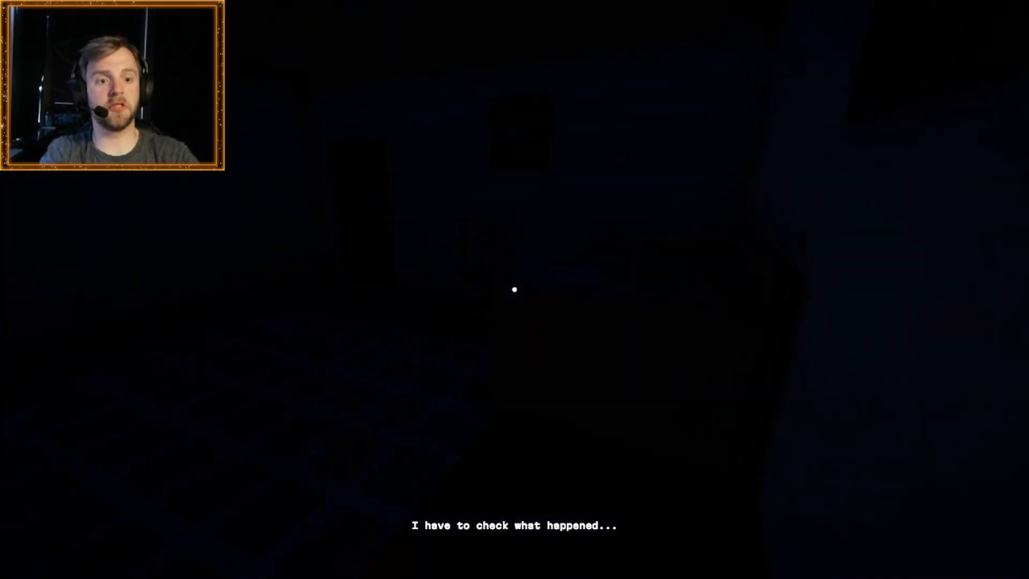
click(515, 290)
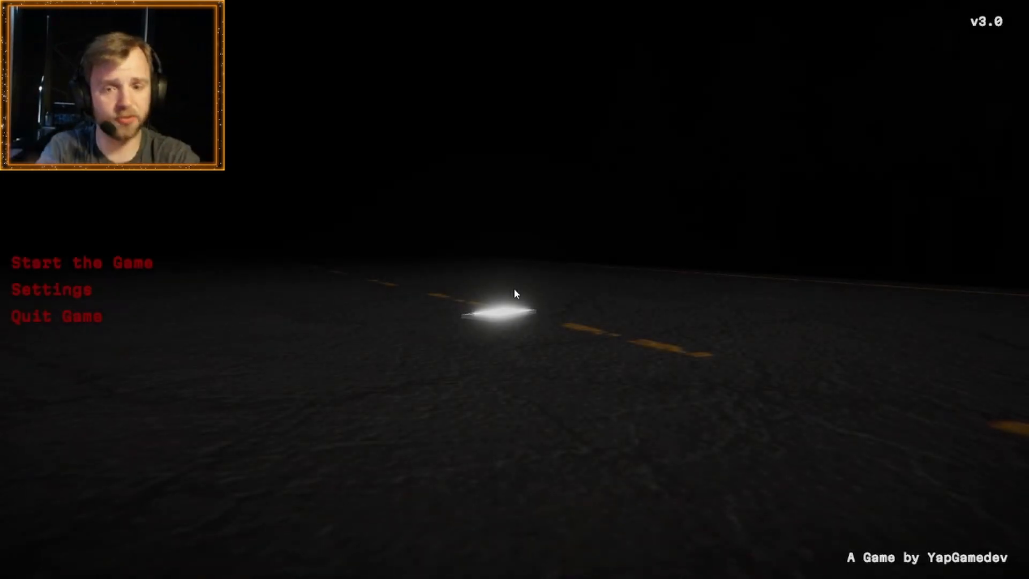
click(128, 263)
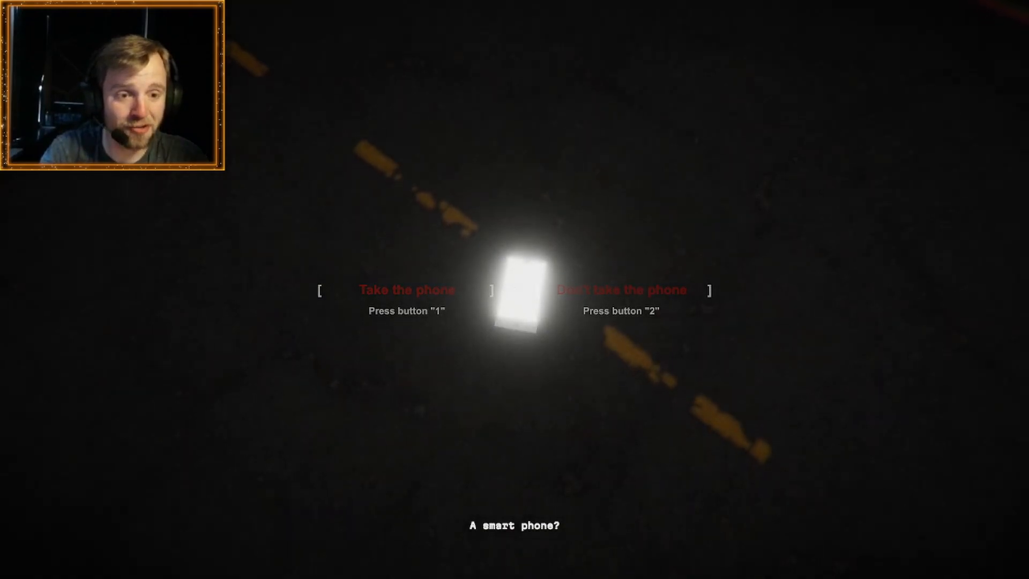
key(2)
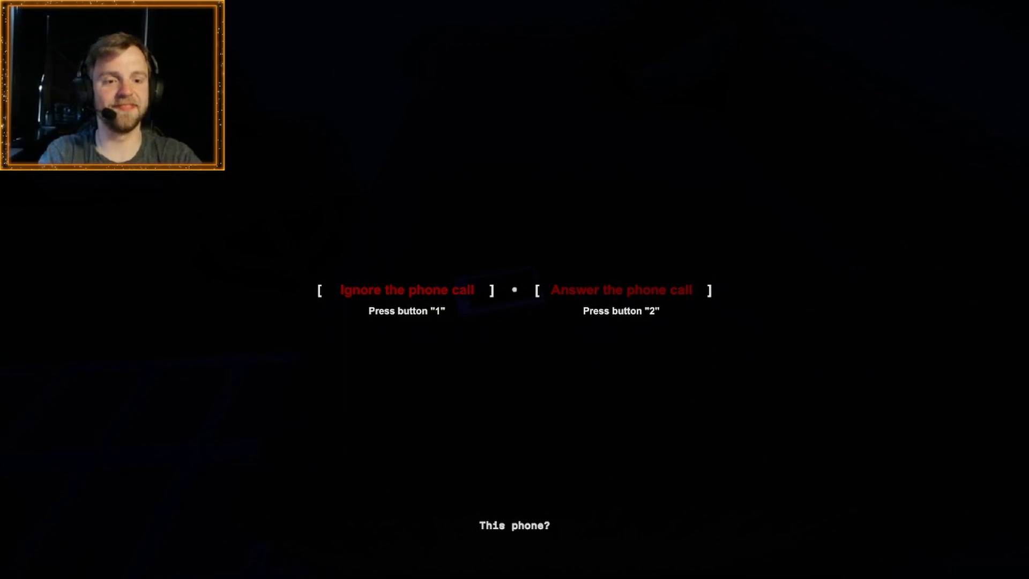
key(1)
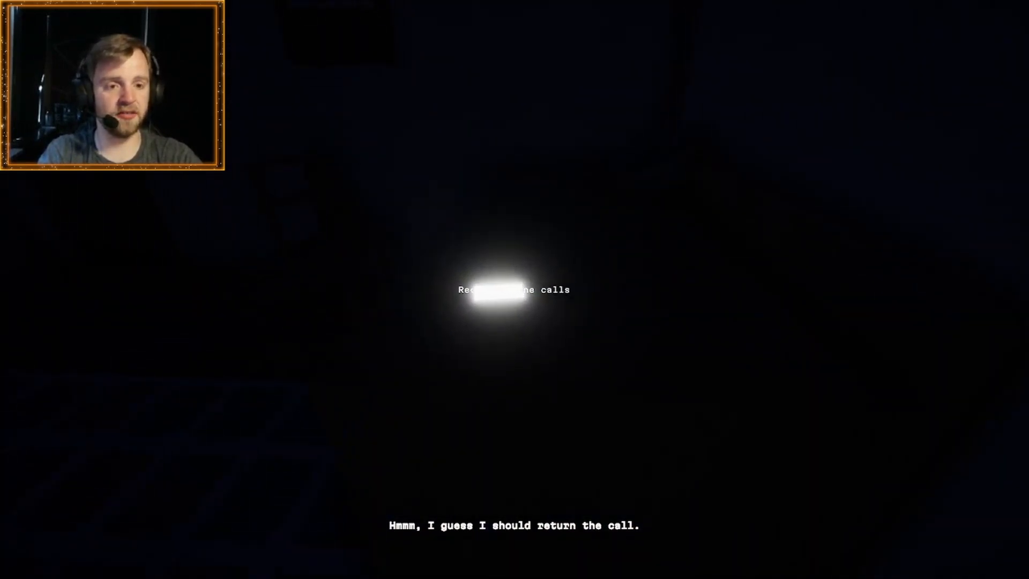
click(514, 290)
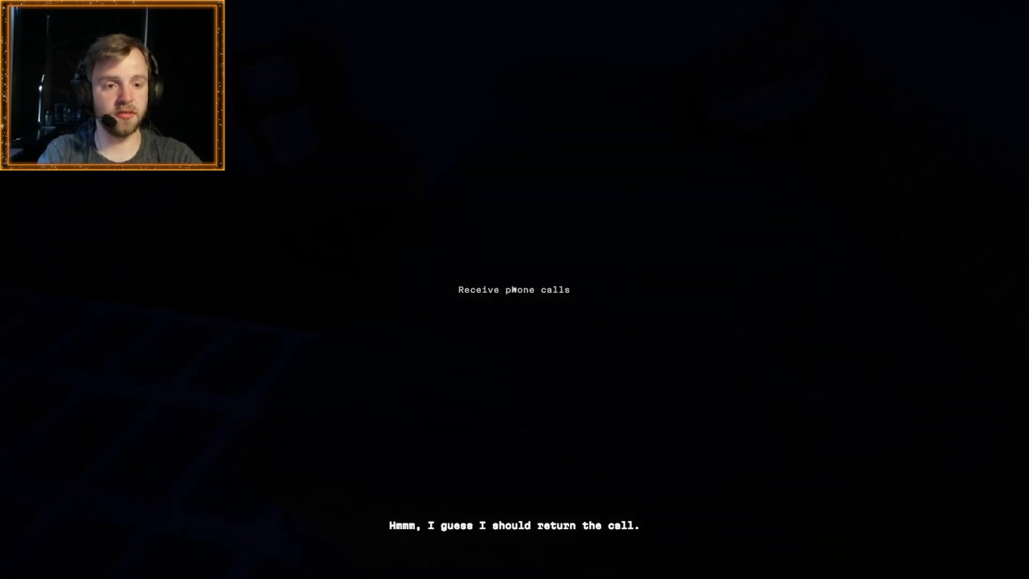